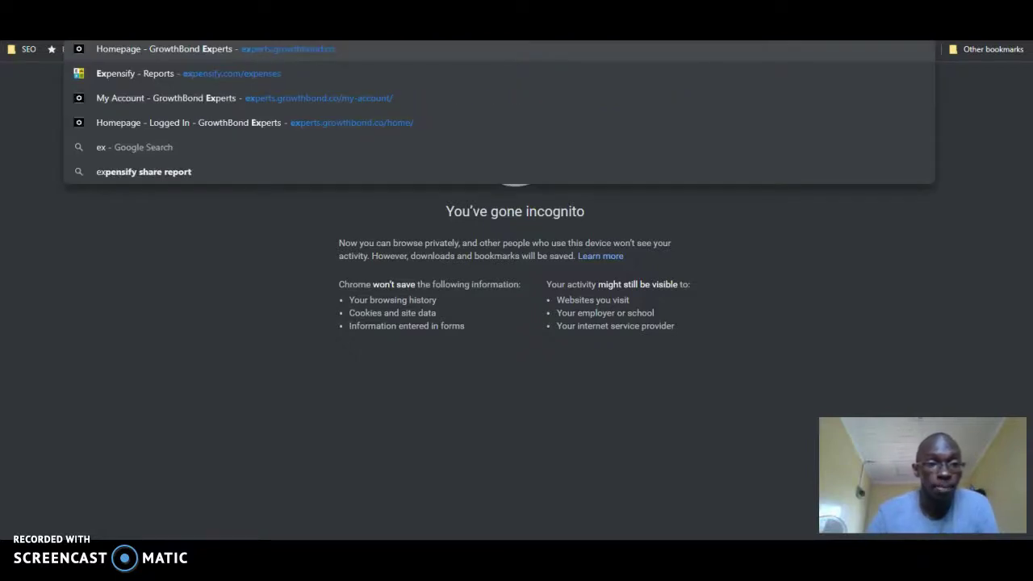
Step: Open the GrowthBond Experts My Account page and log in with Facebook
{"action": "key", "text": "Down"}
{"action": "key", "text": "Down"}
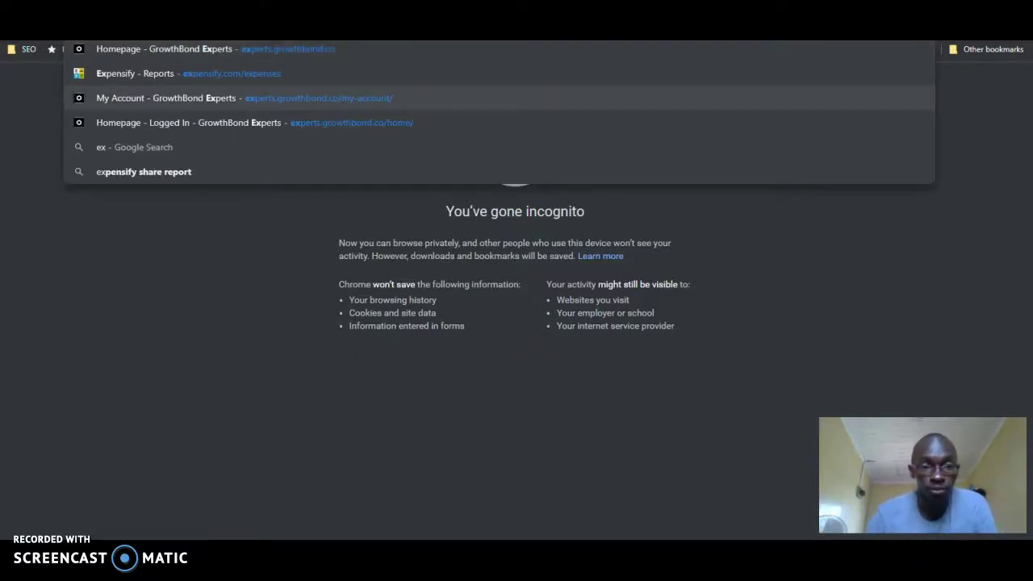
{"action": "key", "text": "Return"}
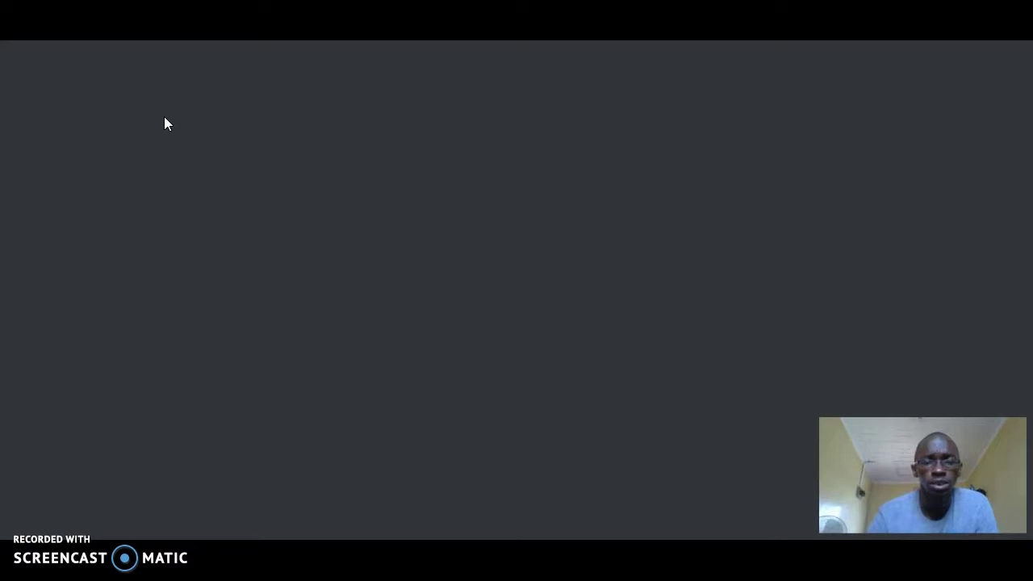
{"action": "left_click", "coordinate": [64, 68]}
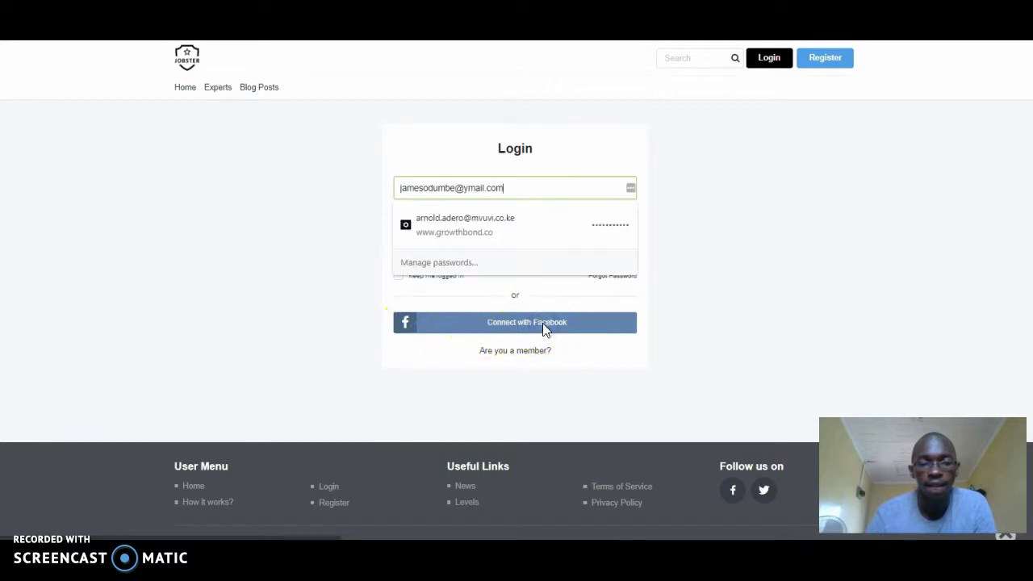
{"action": "left_click", "coordinate": [496, 329]}
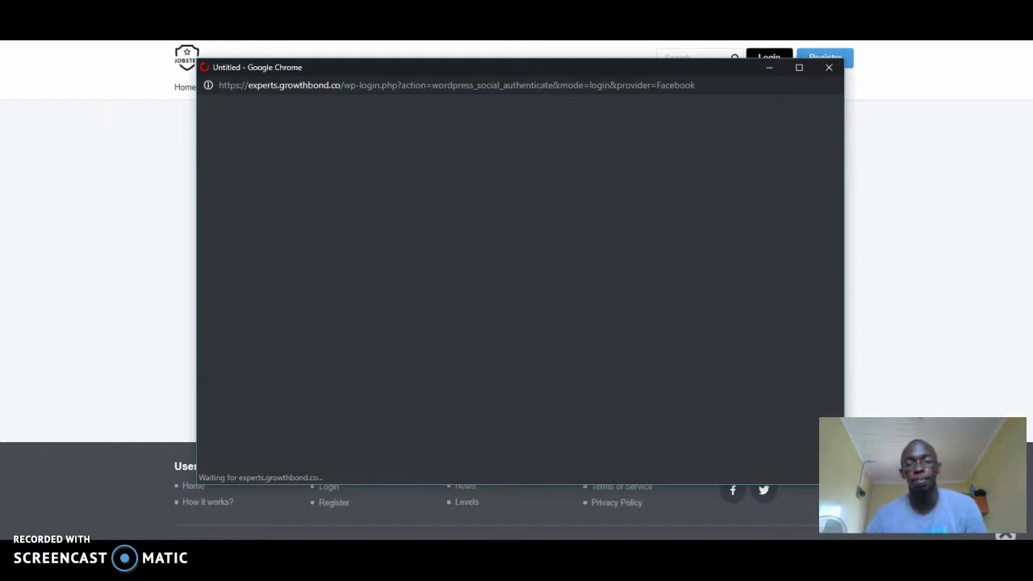
{"action": "left_click", "coordinate": [104, 51]}
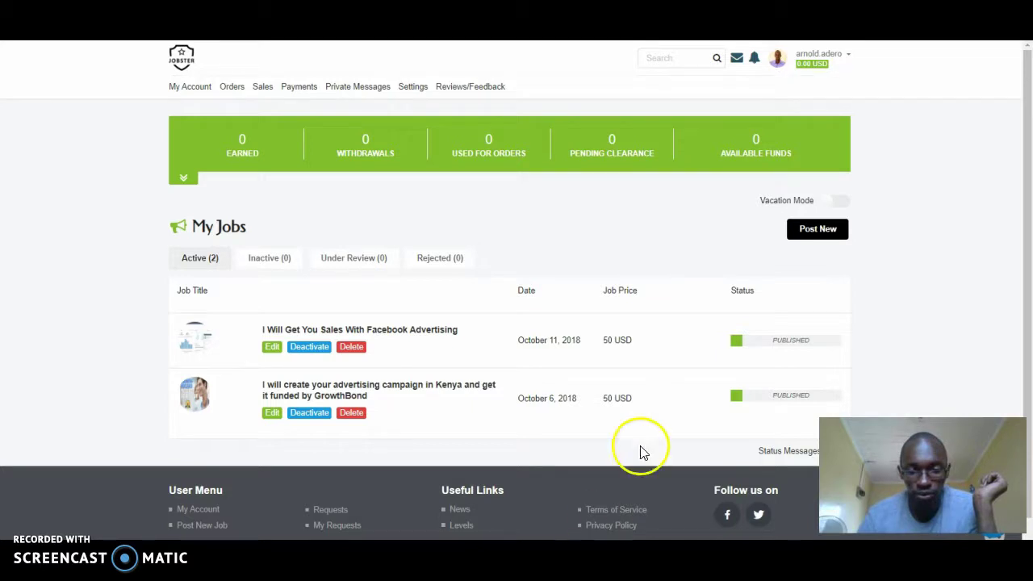
Step: Open the list of all requests and look through the Recent Requests page
{"action": "left_click", "coordinate": [840, 61]}
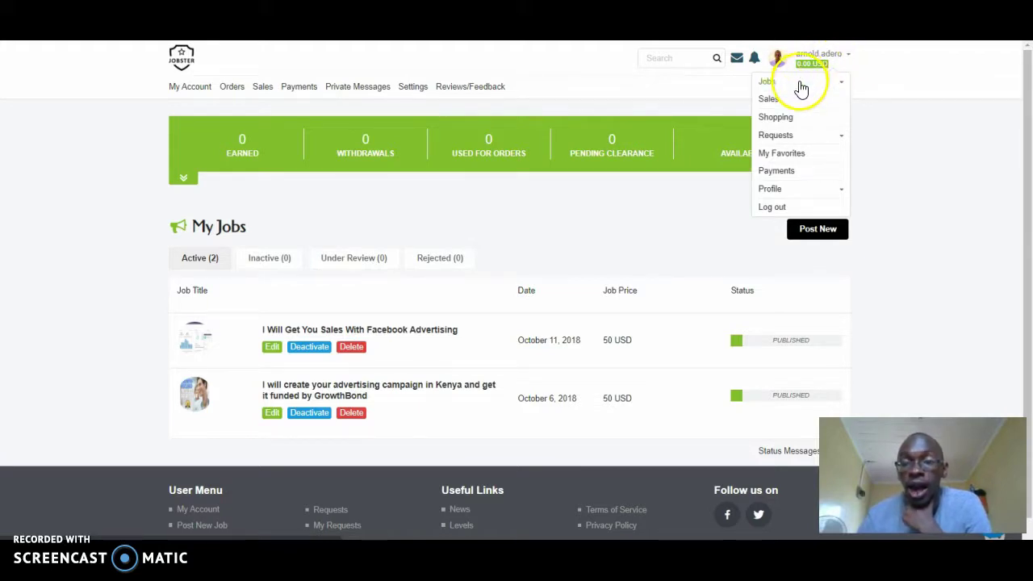
{"action": "left_click", "coordinate": [798, 138]}
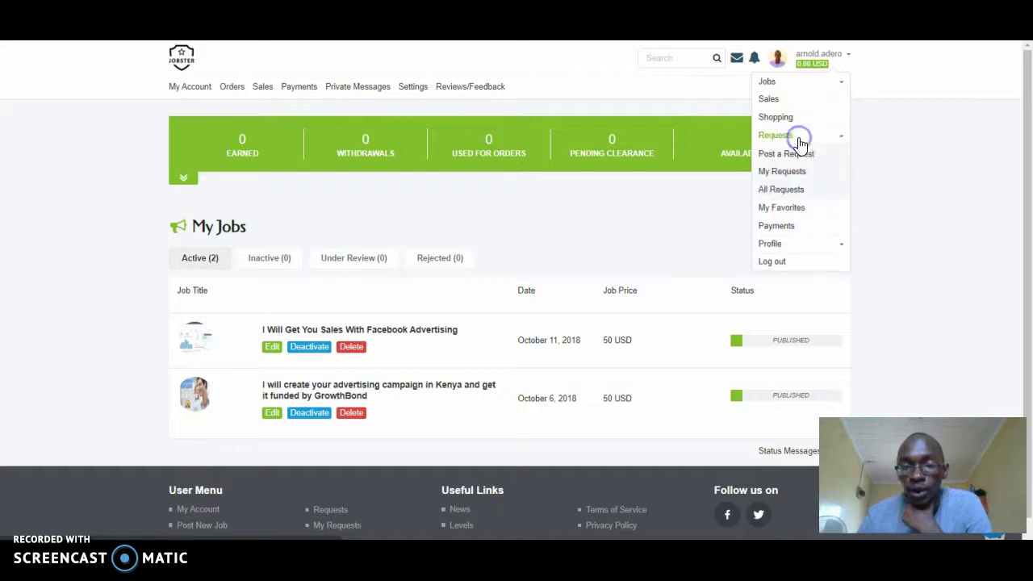
{"action": "left_click", "coordinate": [795, 187]}
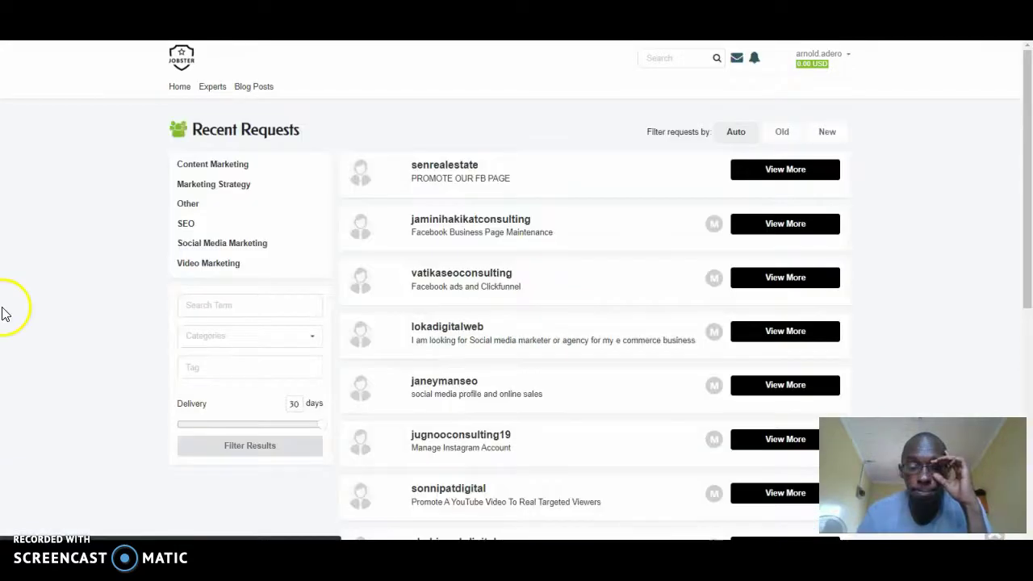
{"action": "scroll", "coordinate": [570, 254], "scroll_direction": "down", "scroll_amount": 4}
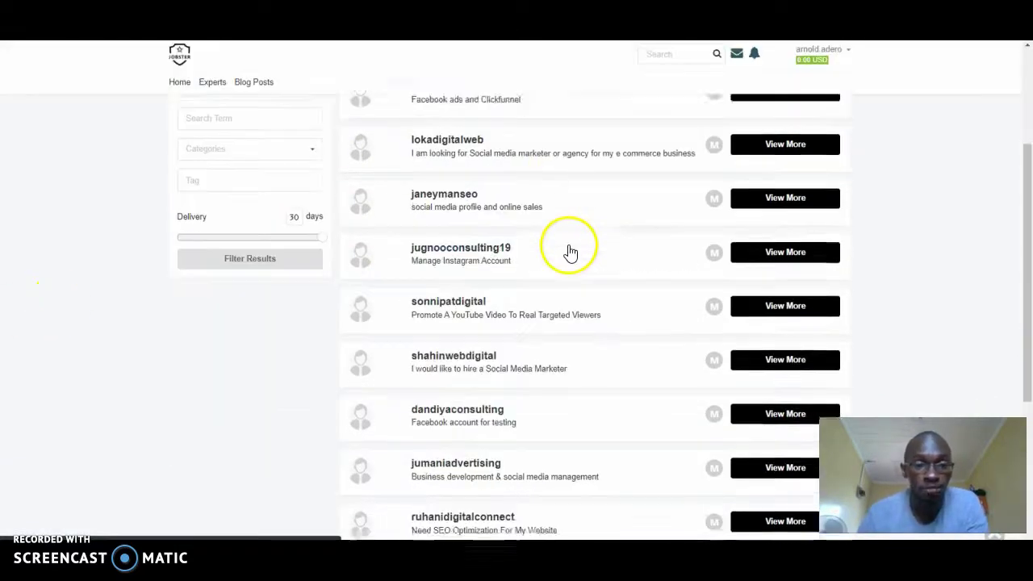
{"action": "scroll", "coordinate": [561, 258], "scroll_direction": "down", "scroll_amount": 3}
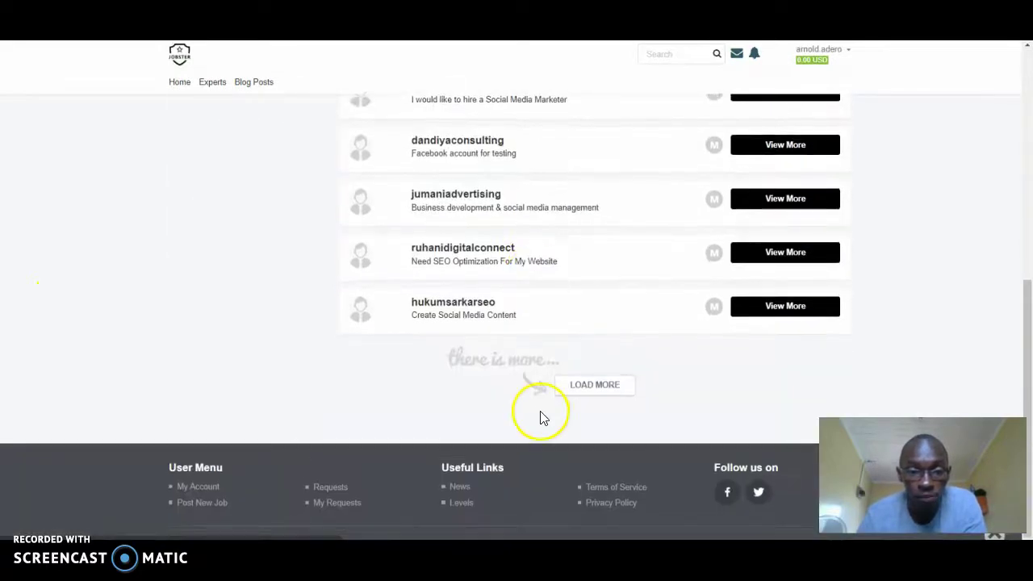
{"action": "scroll", "coordinate": [314, 134], "scroll_direction": "up", "scroll_amount": 4}
{"action": "scroll", "coordinate": [314, 134], "scroll_direction": "up", "scroll_amount": 2}
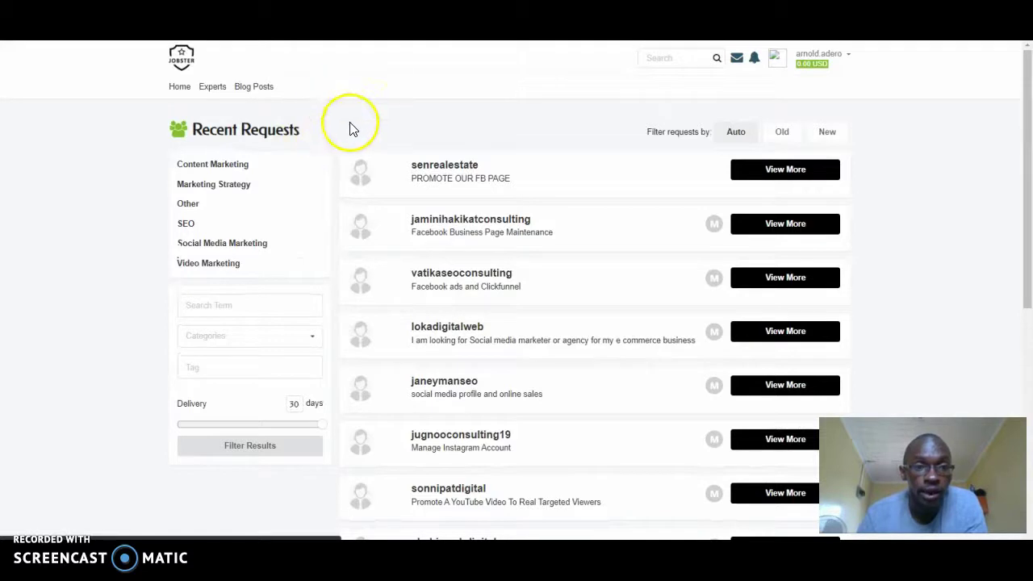
Step: Exit the browser's full-screen mode and point out the address of the requests page
{"action": "triple_click", "coordinate": [350, 97]}
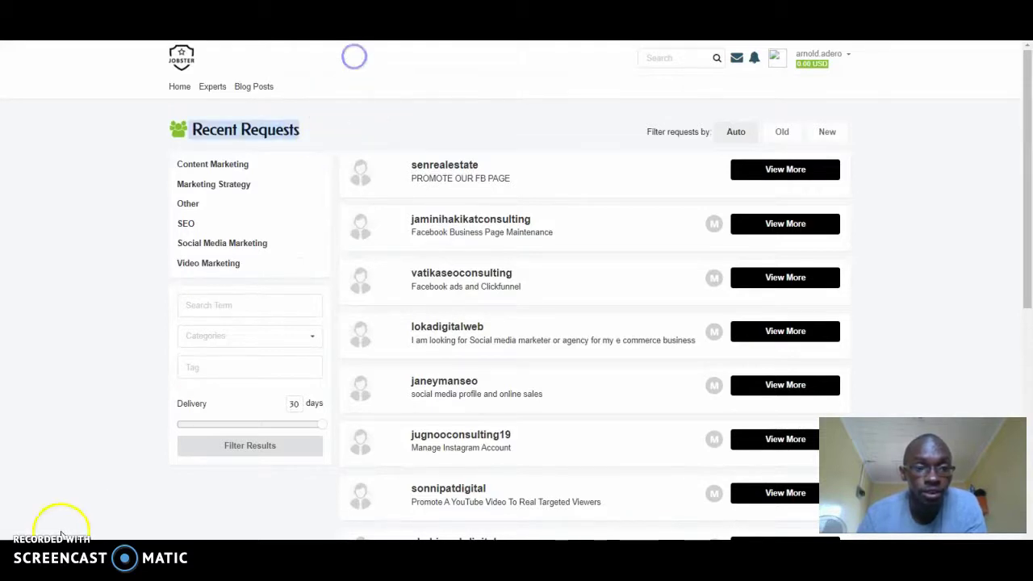
{"action": "key", "text": "F11"}
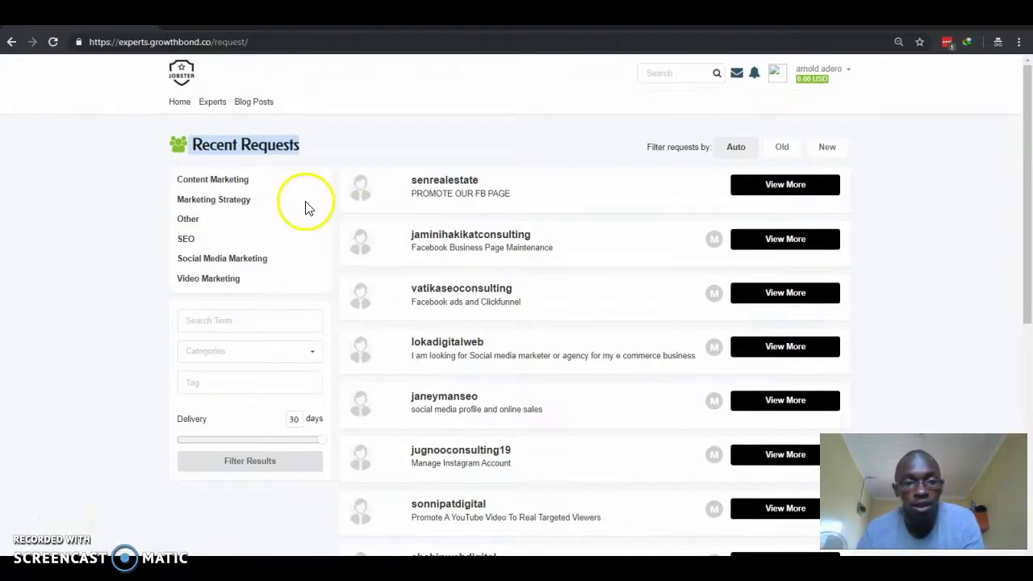
{"action": "left_click", "coordinate": [93, 206]}
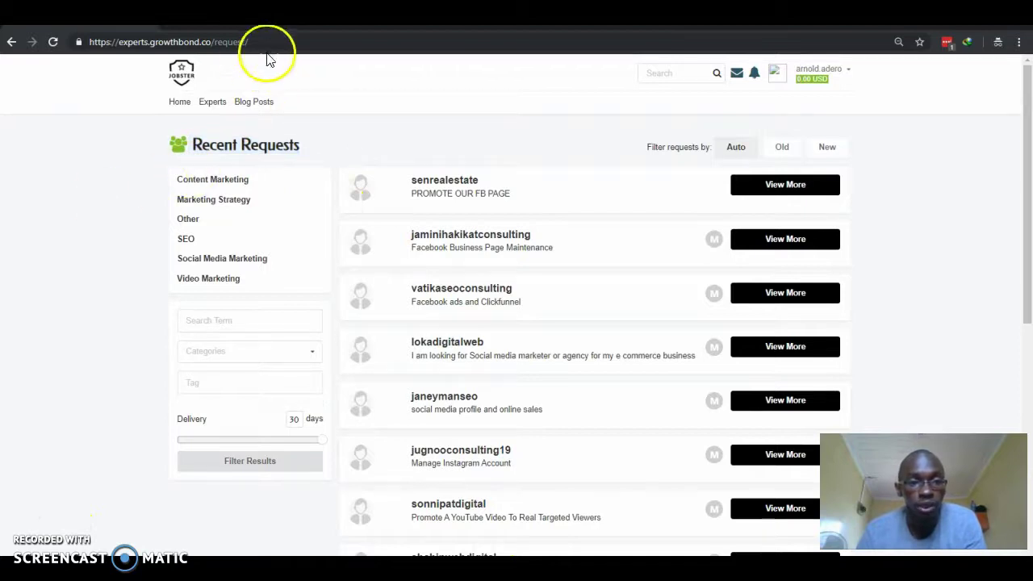
{"action": "left_click", "coordinate": [261, 41]}
{"action": "left_click_drag", "start_coordinate": [129, 32], "coordinate": [314, 39]}
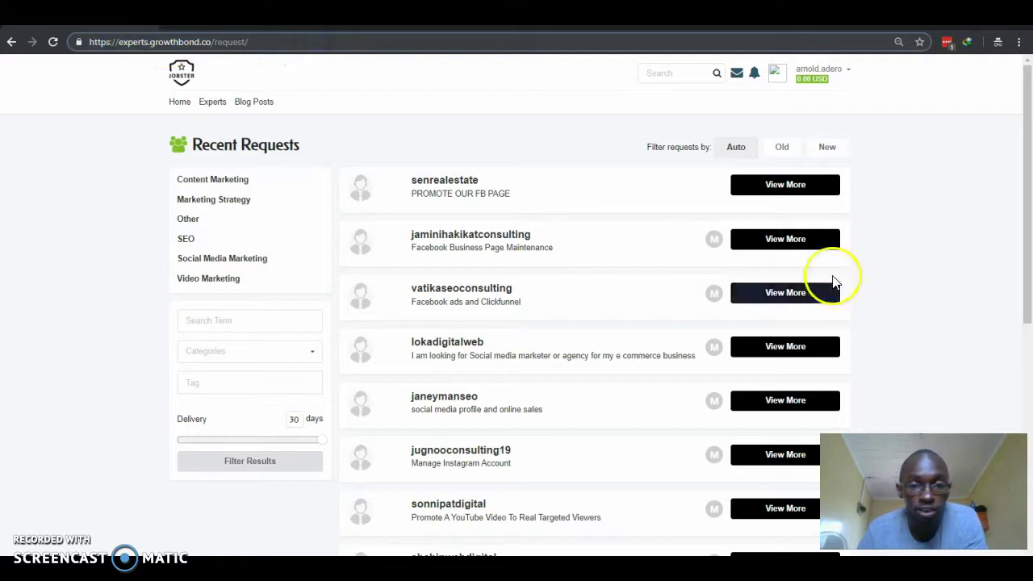
Step: View the profile of the poster of the "PROMOTE OUR FB PAGE" request and return to the request list
{"action": "scroll", "coordinate": [606, 283], "scroll_direction": "down", "scroll_amount": 5}
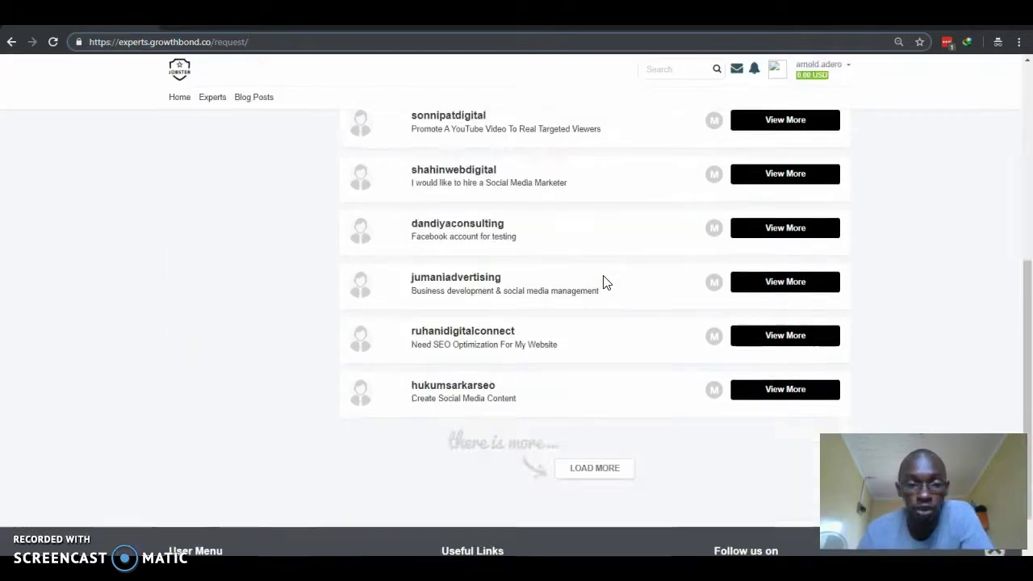
{"action": "scroll", "coordinate": [606, 282], "scroll_direction": "up", "scroll_amount": 5}
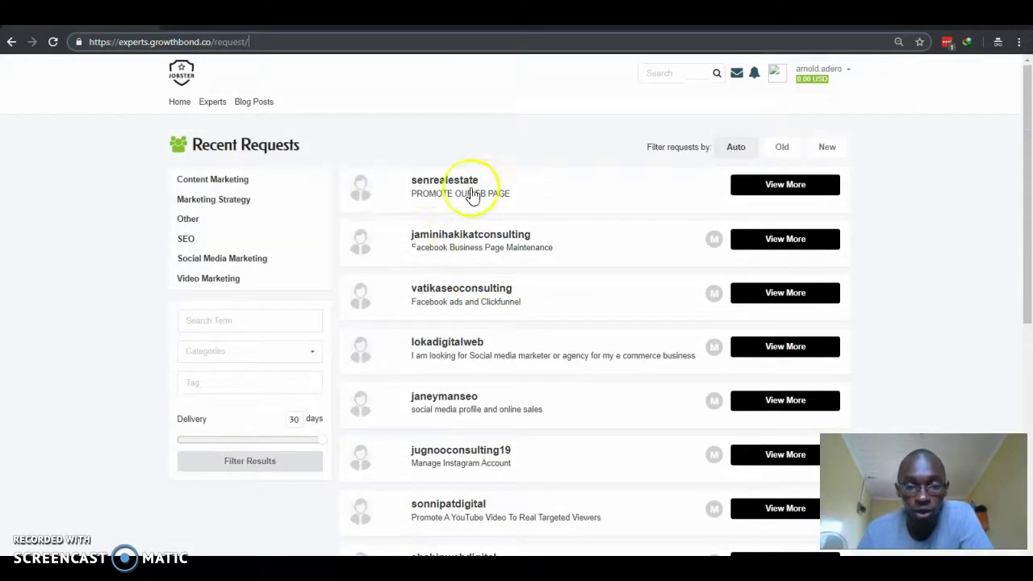
{"action": "left_click", "coordinate": [448, 179]}
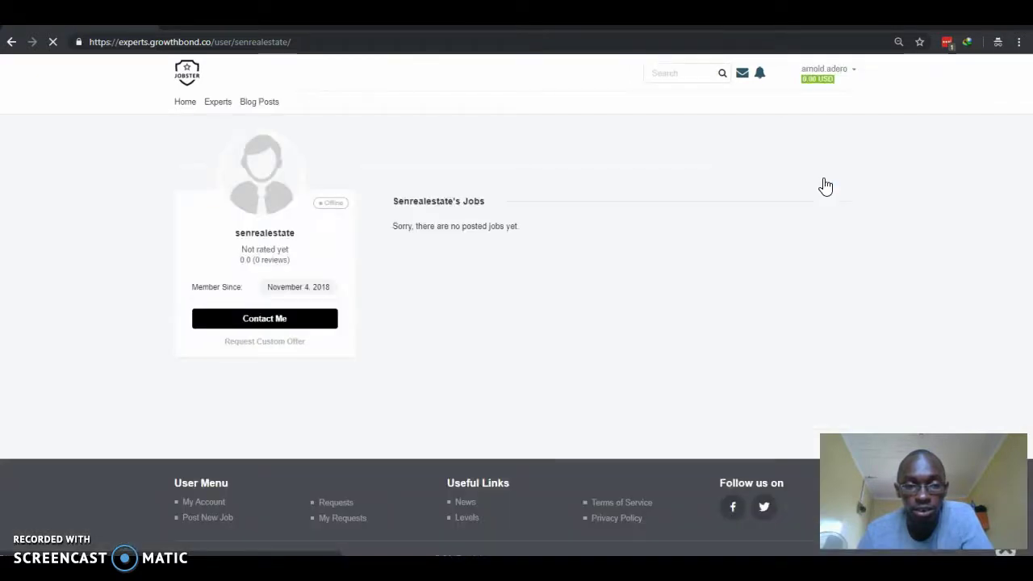
{"action": "left_click", "coordinate": [11, 42]}
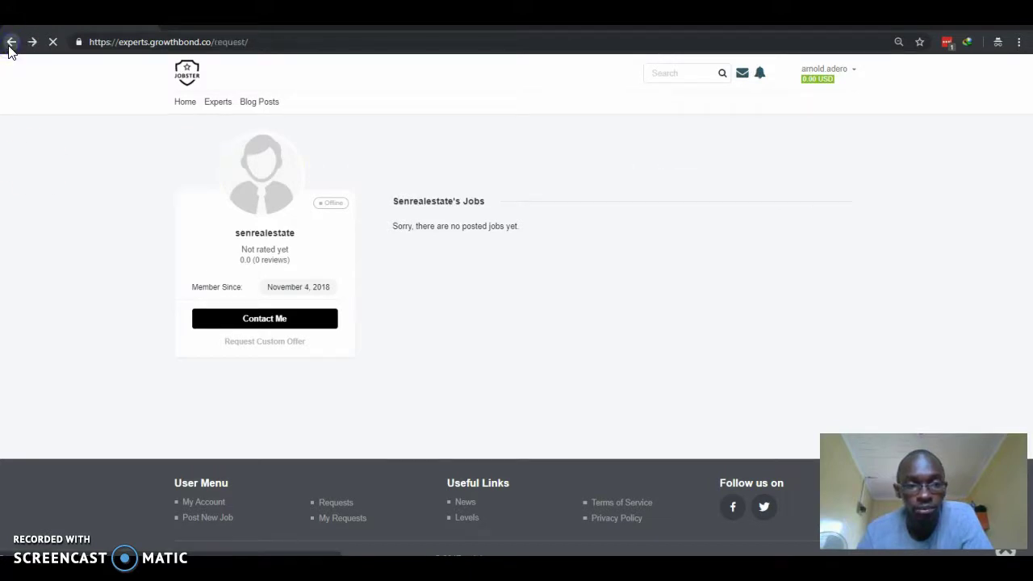
Step: Load more entries in the Recent Requests list until its last request is reached
{"action": "scroll", "coordinate": [556, 421], "scroll_direction": "down", "scroll_amount": 5}
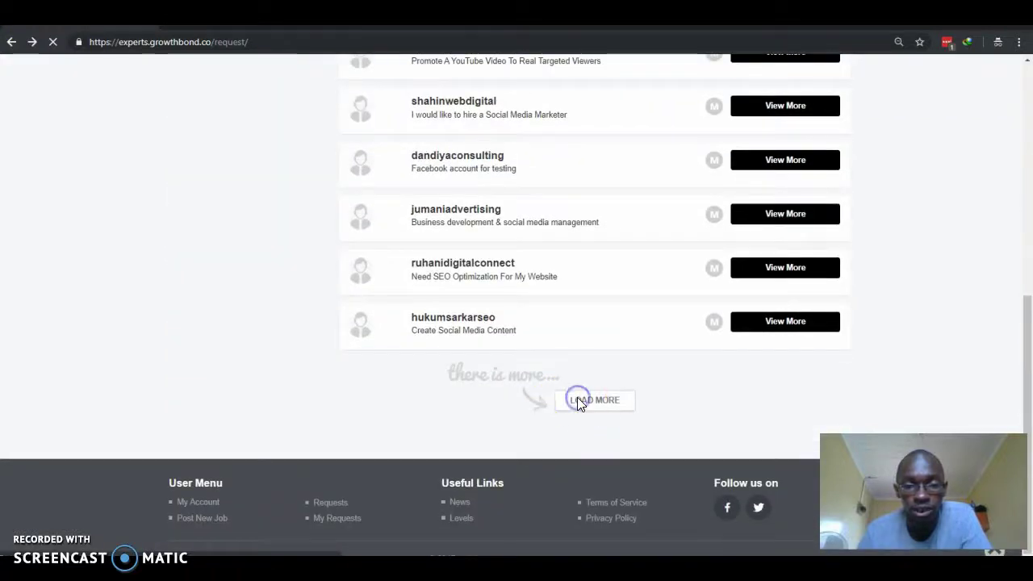
{"action": "left_click", "coordinate": [578, 406]}
{"action": "left_click", "coordinate": [616, 414]}
{"action": "left_click", "coordinate": [573, 404]}
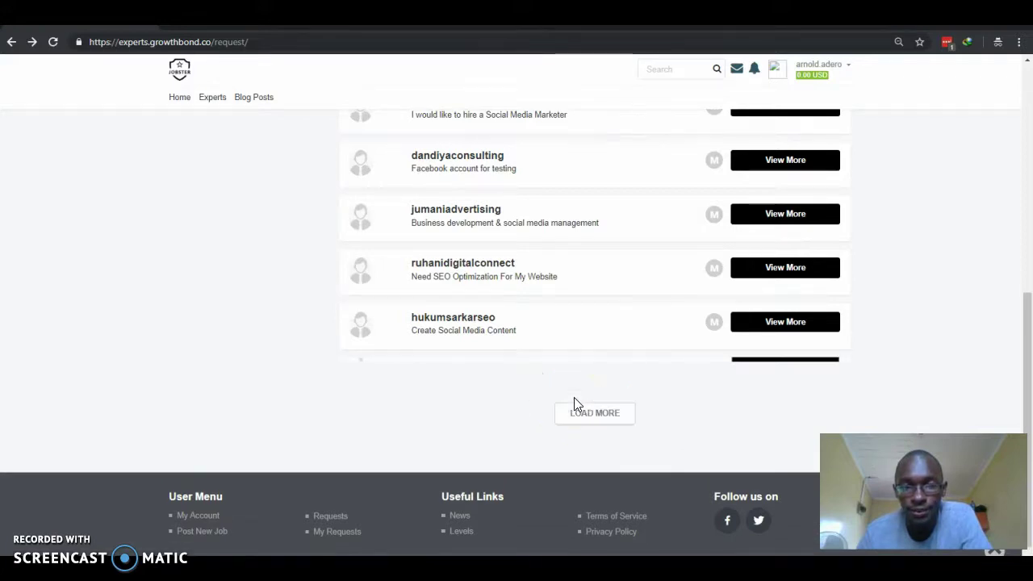
{"action": "left_click", "coordinate": [561, 426]}
{"action": "scroll", "coordinate": [561, 425], "scroll_direction": "down", "scroll_amount": 4}
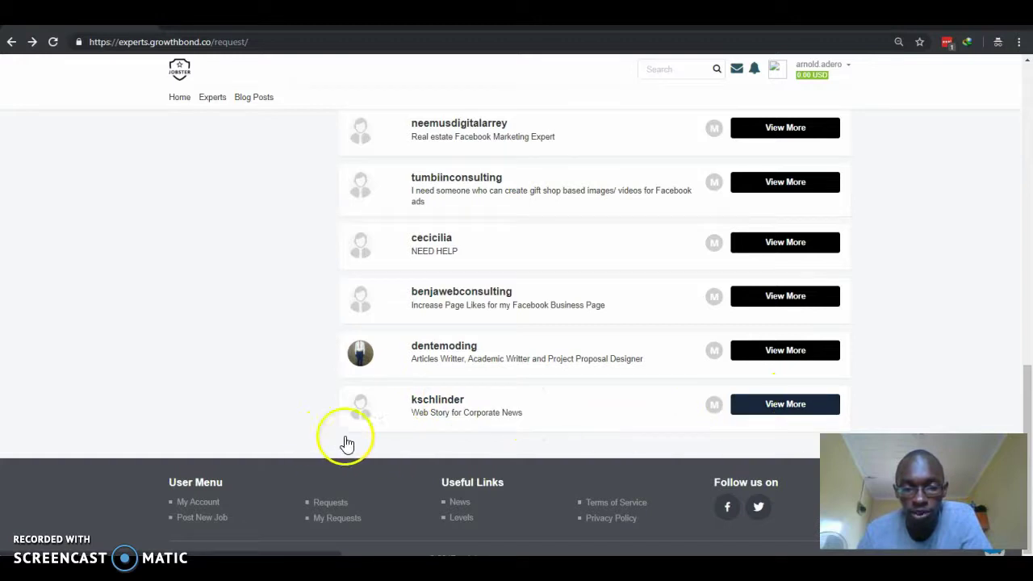
Step: Expand the "Web Story for Corporate News" request and start a custom offer for it
{"action": "left_click", "coordinate": [785, 407]}
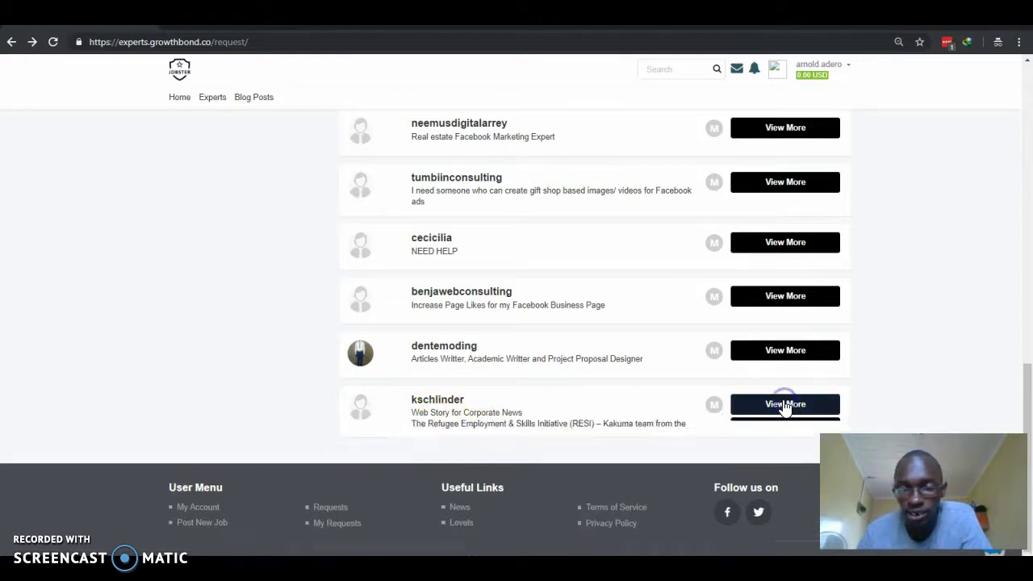
{"action": "scroll", "coordinate": [556, 422], "scroll_direction": "down", "scroll_amount": 2}
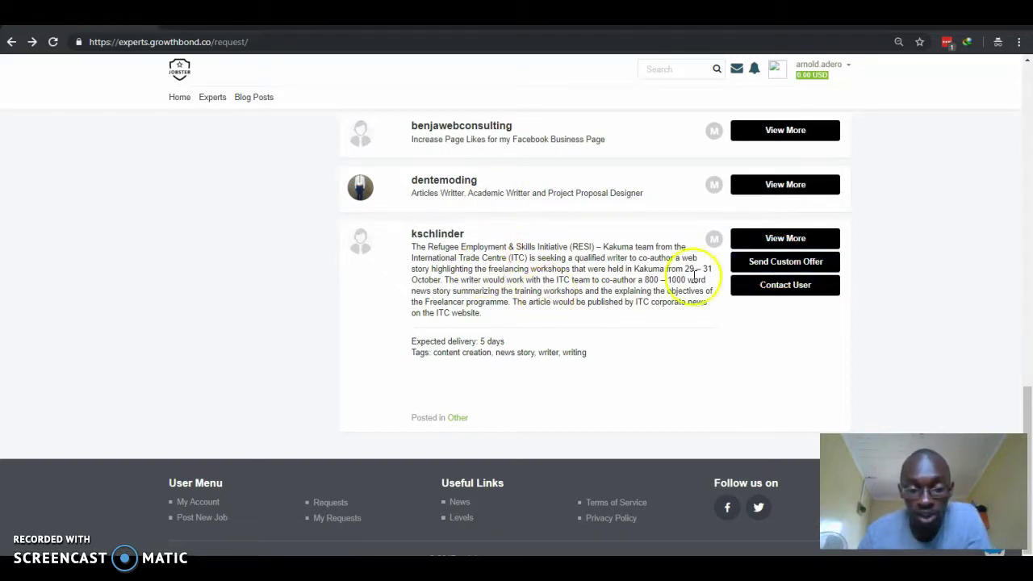
{"action": "left_click", "coordinate": [795, 268]}
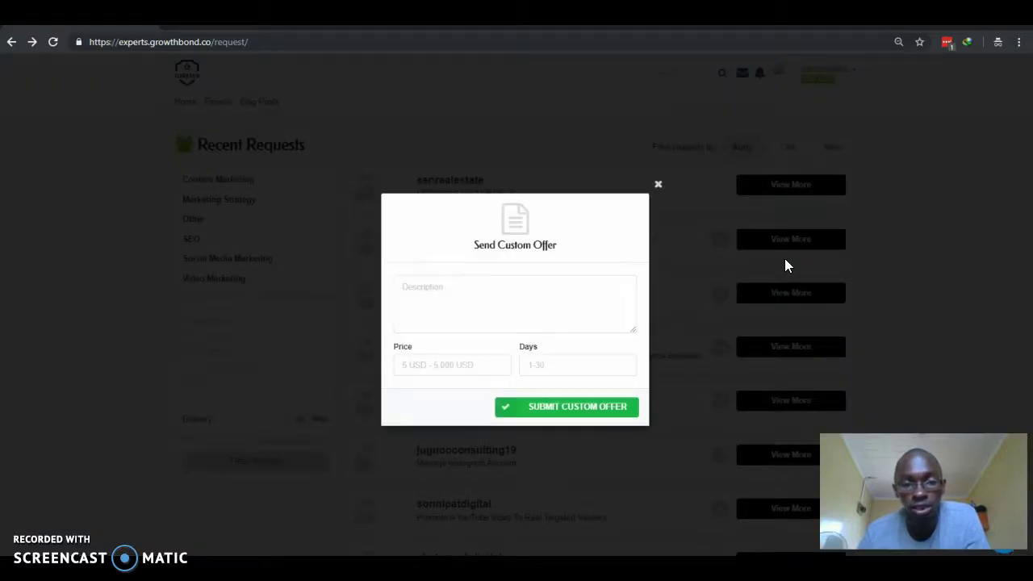
Step: Write the offer description as "Hey", followed by a separate paragraph "I have been doing writing for a year now."
{"action": "left_click", "coordinate": [481, 292]}
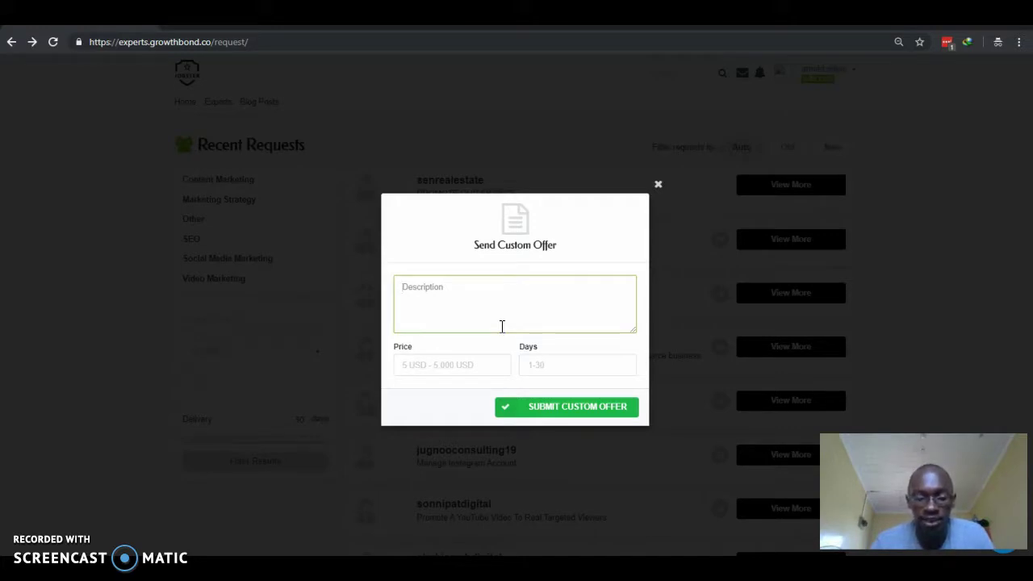
{"action": "type", "text": "Hey "}
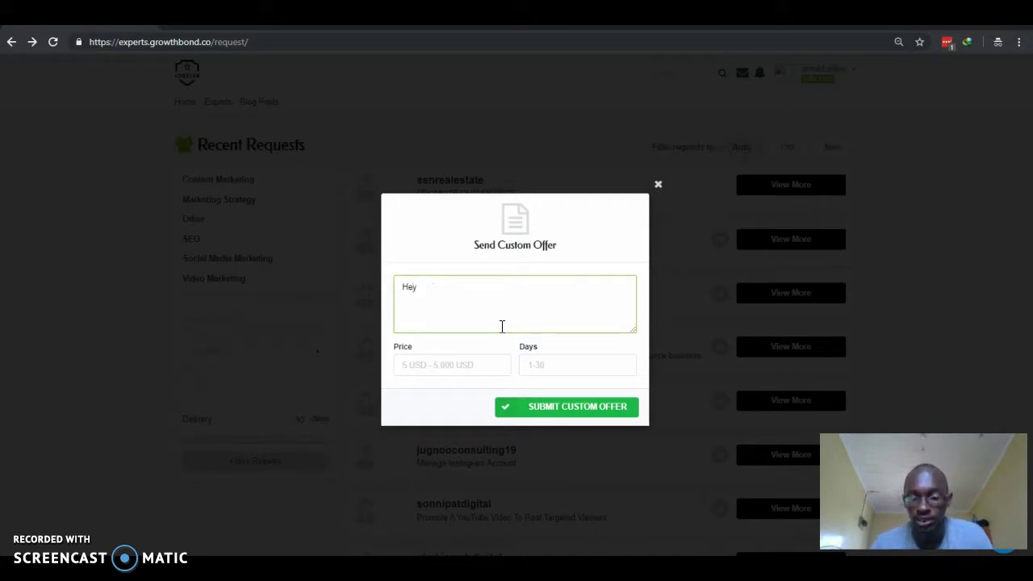
{"action": "type", "text": "I have "}
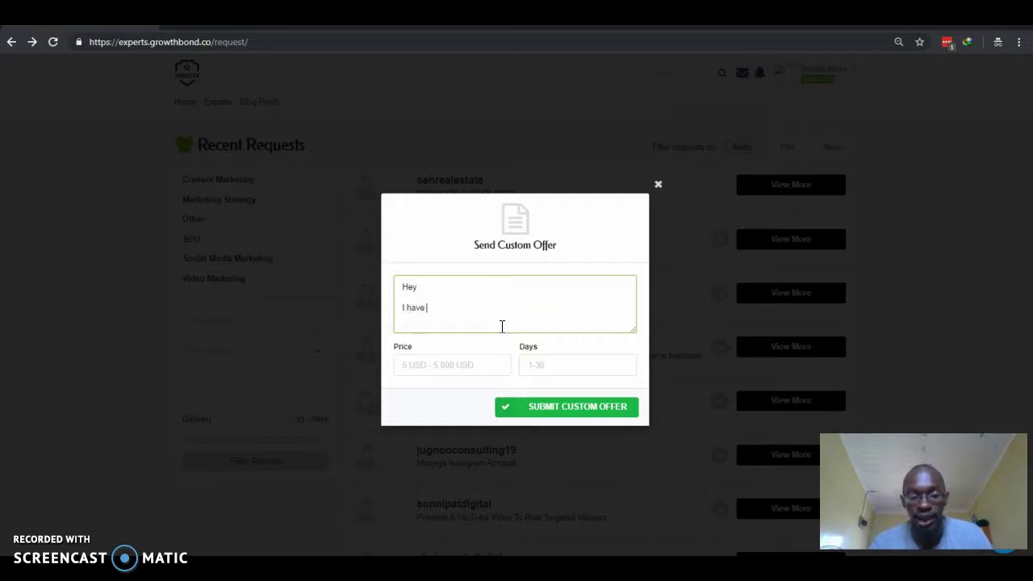
{"action": "type", "text": "been doing"}
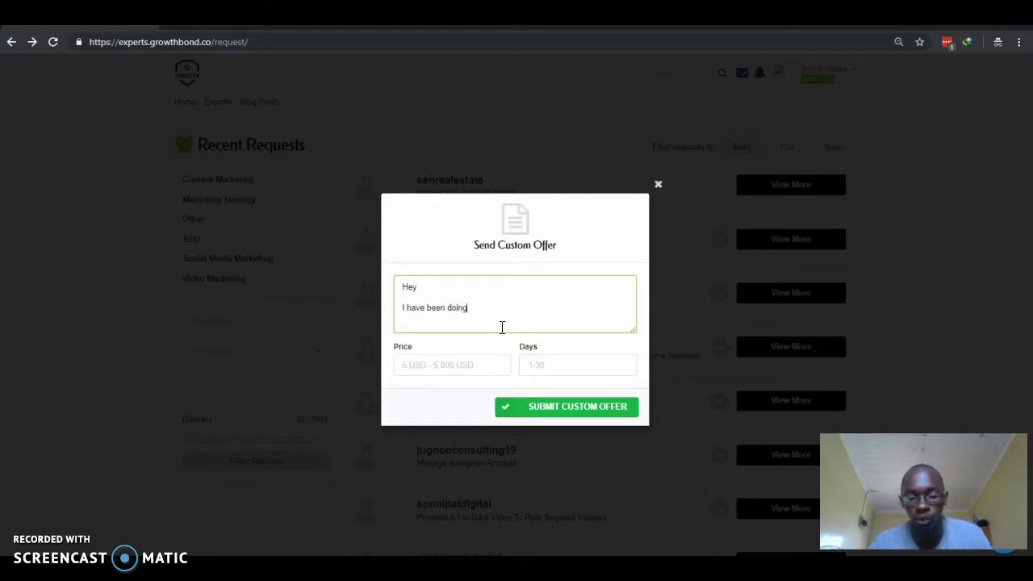
{"action": "type", "text": " wiring"}
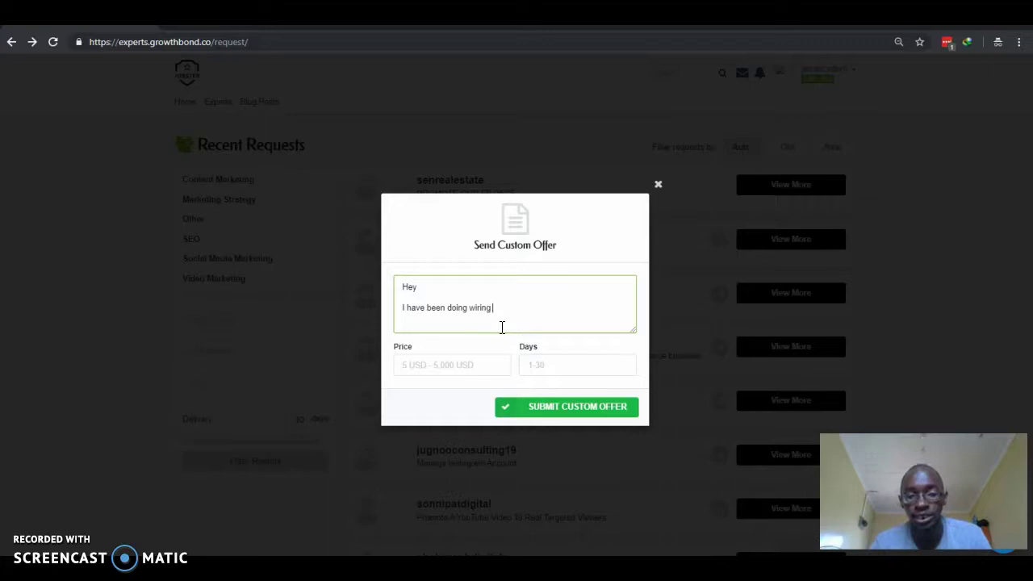
{"action": "key", "text": "BackSpace"}
{"action": "key", "text": "BackSpace"}
{"action": "key", "text": "BackSpace"}
{"action": "key", "text": "BackSpace"}
{"action": "key", "text": "BackSpace"}
{"action": "key", "text": "BackSpace"}
{"action": "type", "text": "riting for  "}
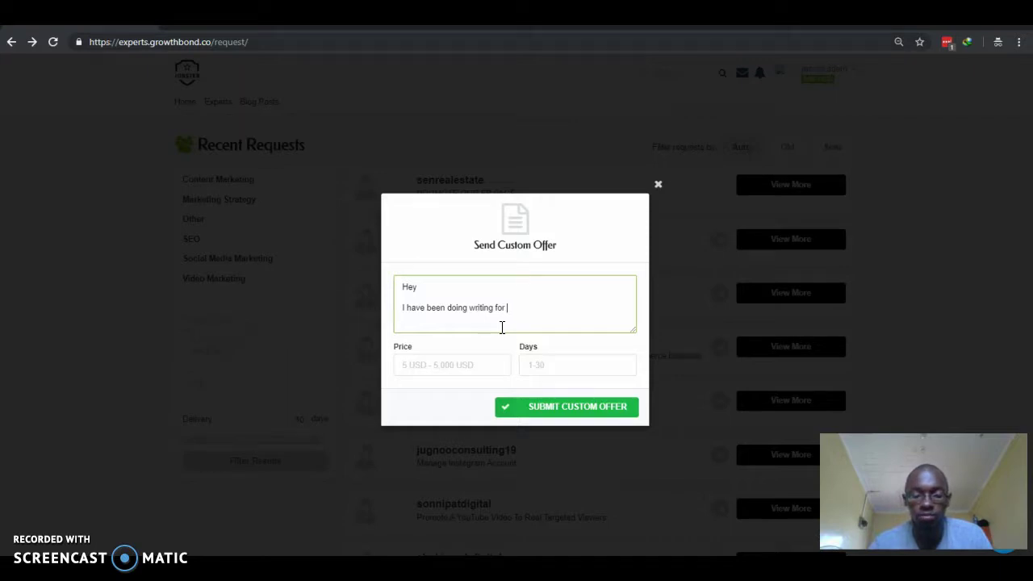
{"action": "type", "text": "a y"}
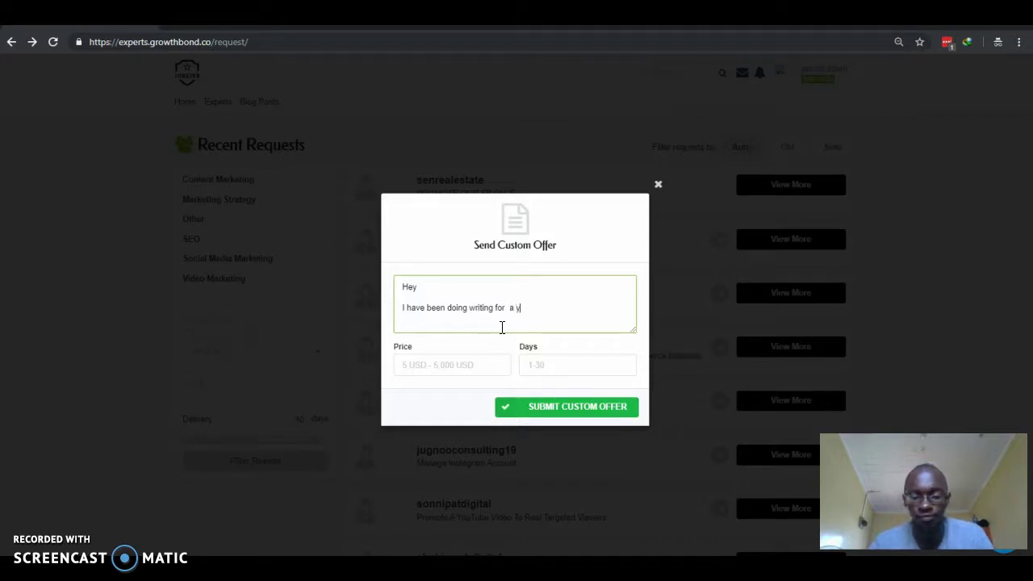
{"action": "type", "text": "ear now."}
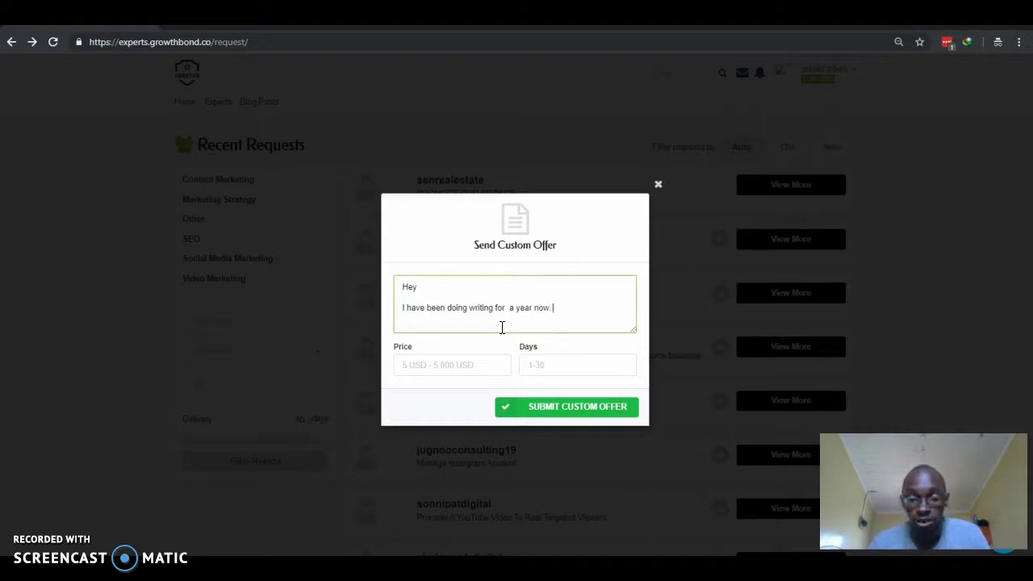
{"action": "left_click", "coordinate": [443, 362]}
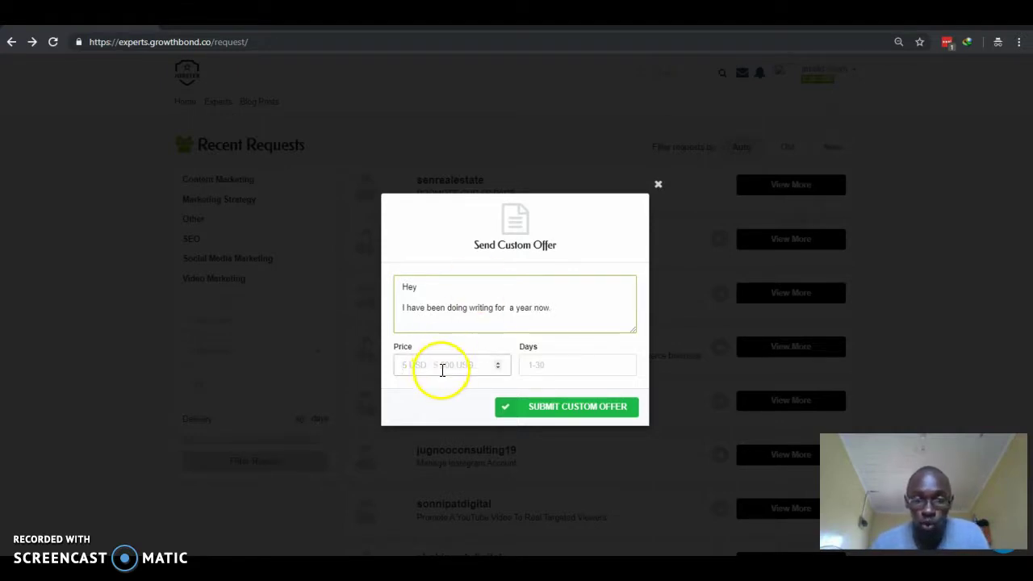
{"action": "left_click", "coordinate": [459, 370]}
{"action": "type", "text": "5"}
{"action": "left_click", "coordinate": [554, 363]}
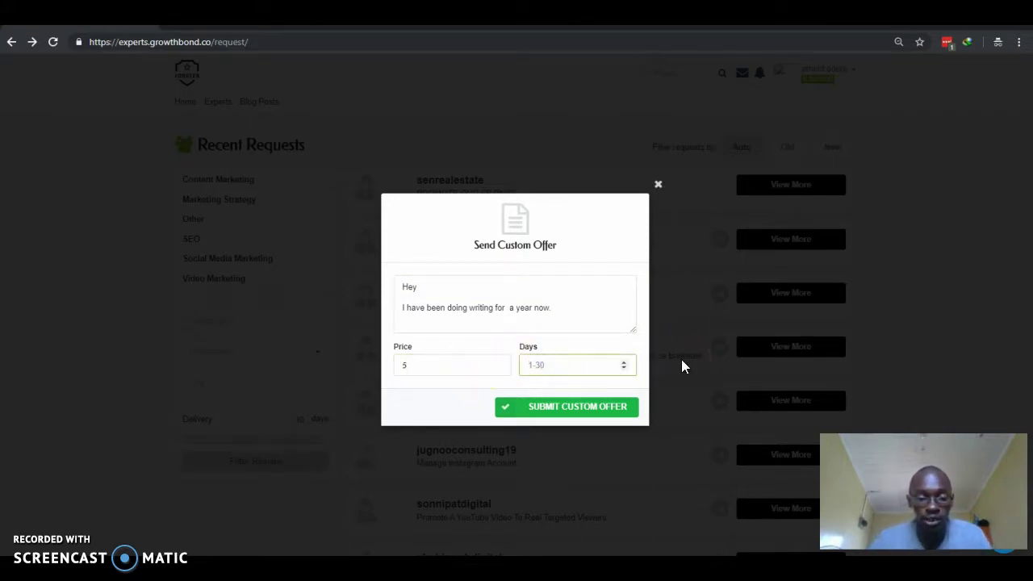
{"action": "left_click", "coordinate": [681, 366]}
Step: Start a new custom offer for the web story request and write "Hey," and, in a separate paragraph, "I can write captivating articles in 1 day"
{"action": "scroll", "coordinate": [683, 364], "scroll_direction": "down", "scroll_amount": 10}
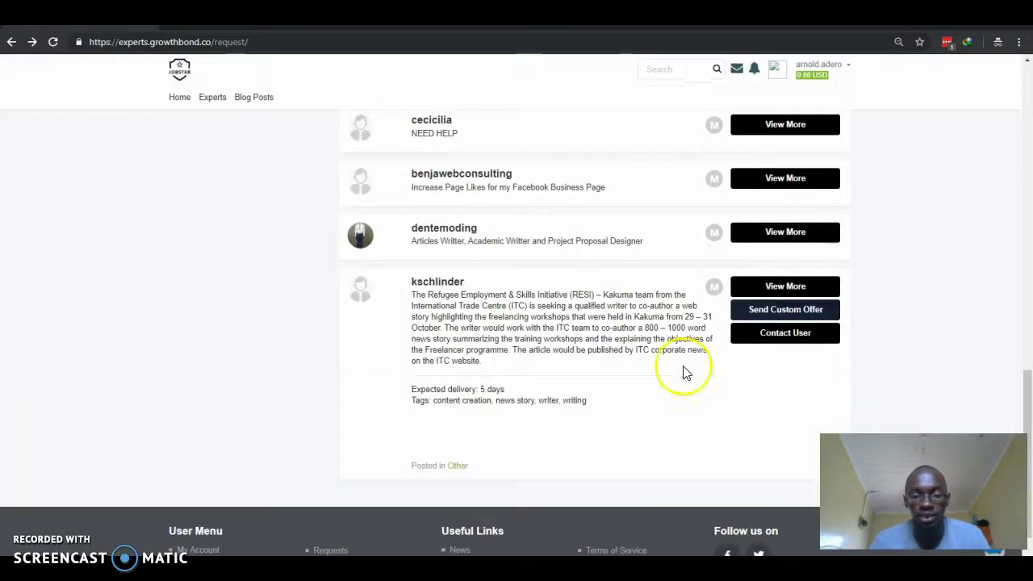
{"action": "left_click", "coordinate": [767, 313]}
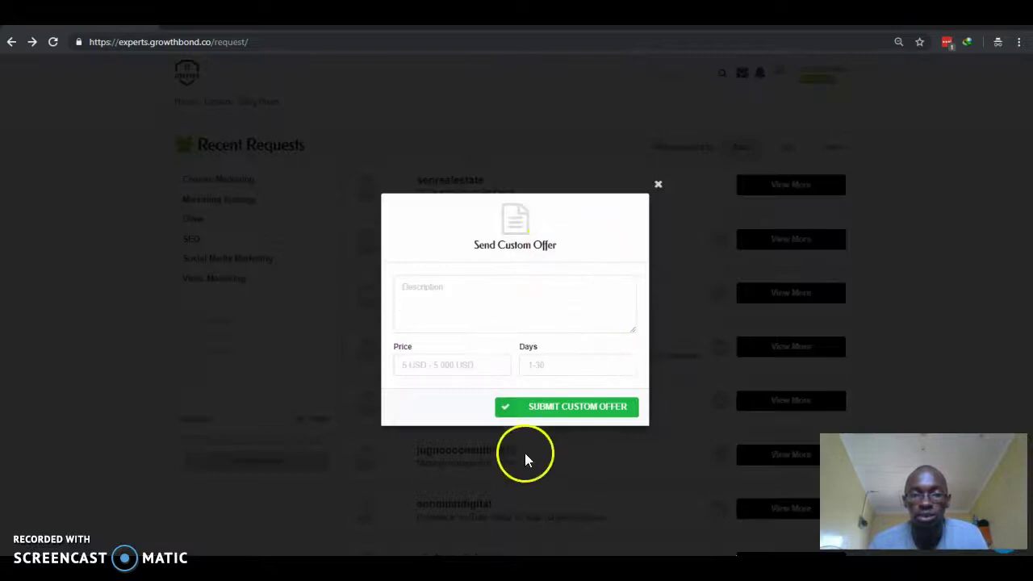
{"action": "left_click", "coordinate": [423, 318]}
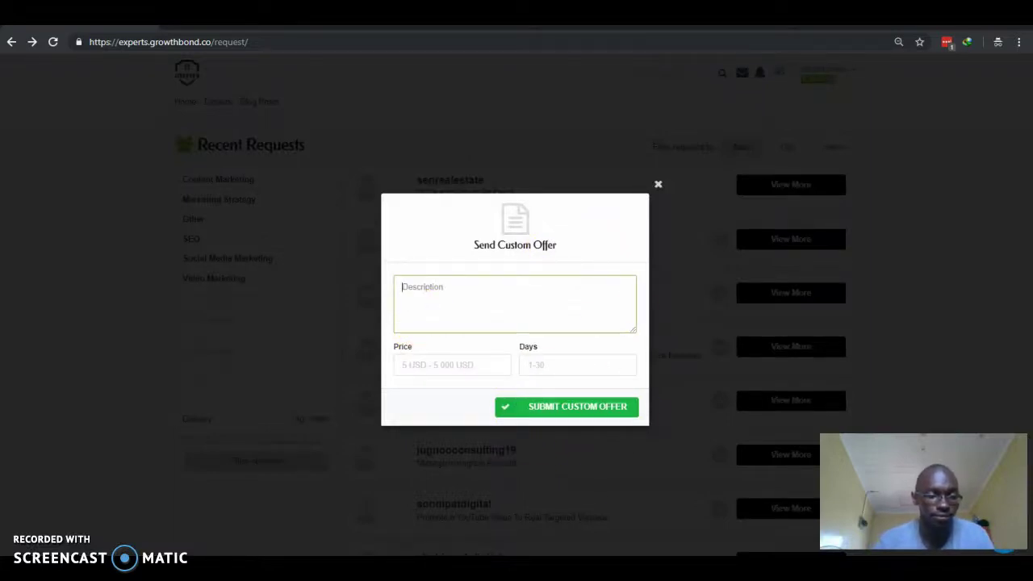
{"action": "left_click", "coordinate": [487, 296]}
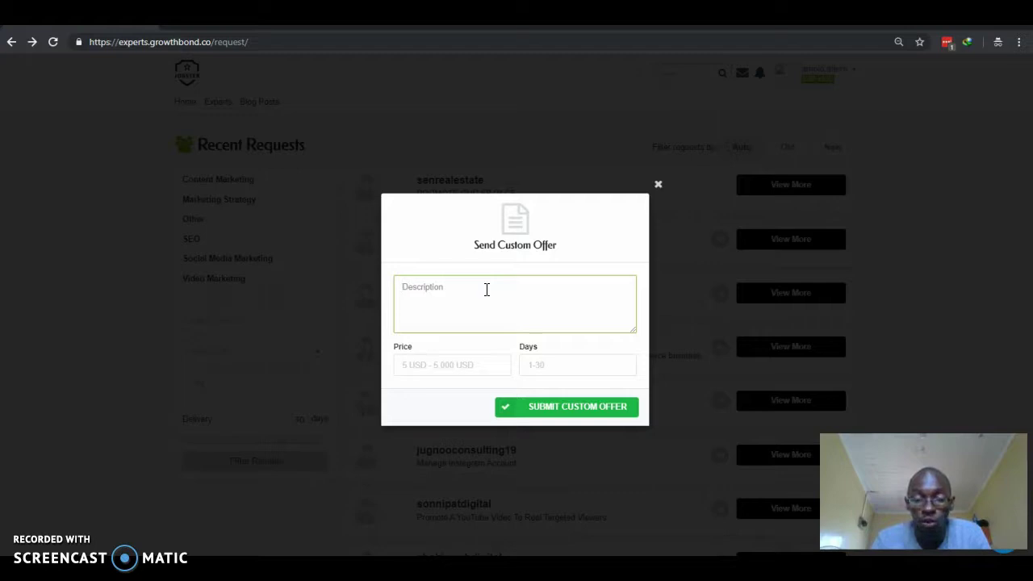
{"action": "type", "text": "Hey,"}
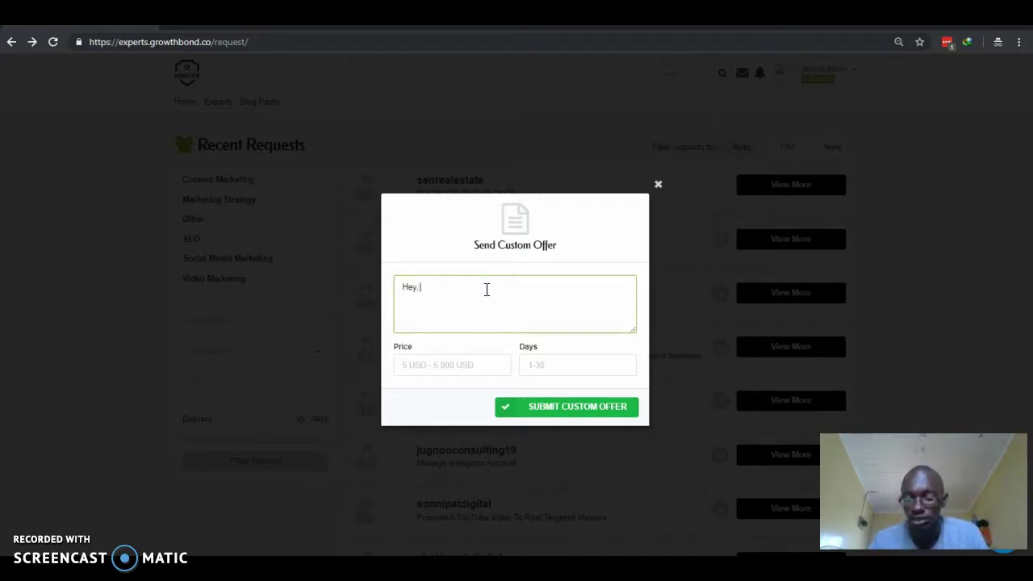
{"action": "key", "text": "Return"}
{"action": "type", "text": "I c"}
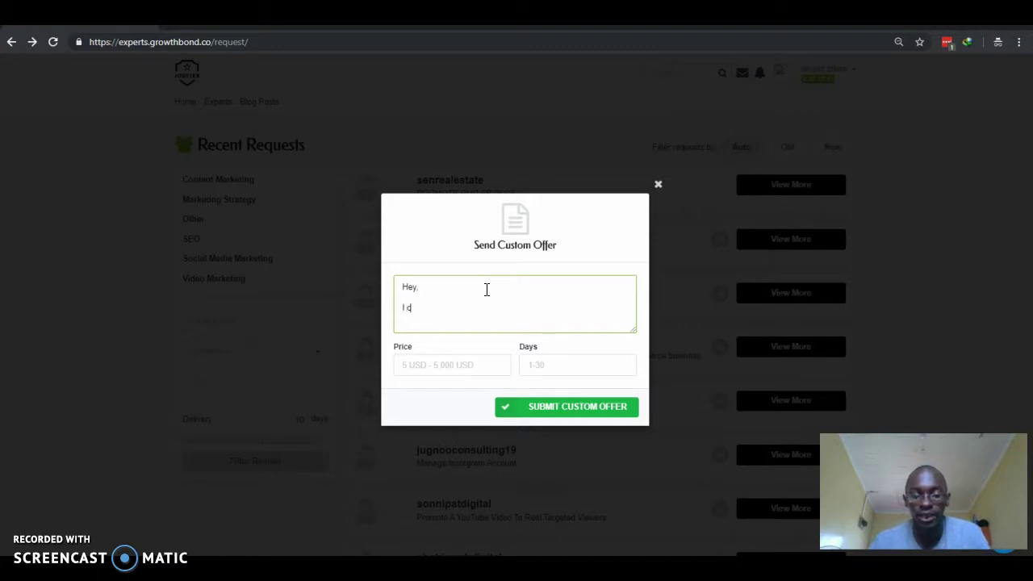
{"action": "type", "text": "an write c"}
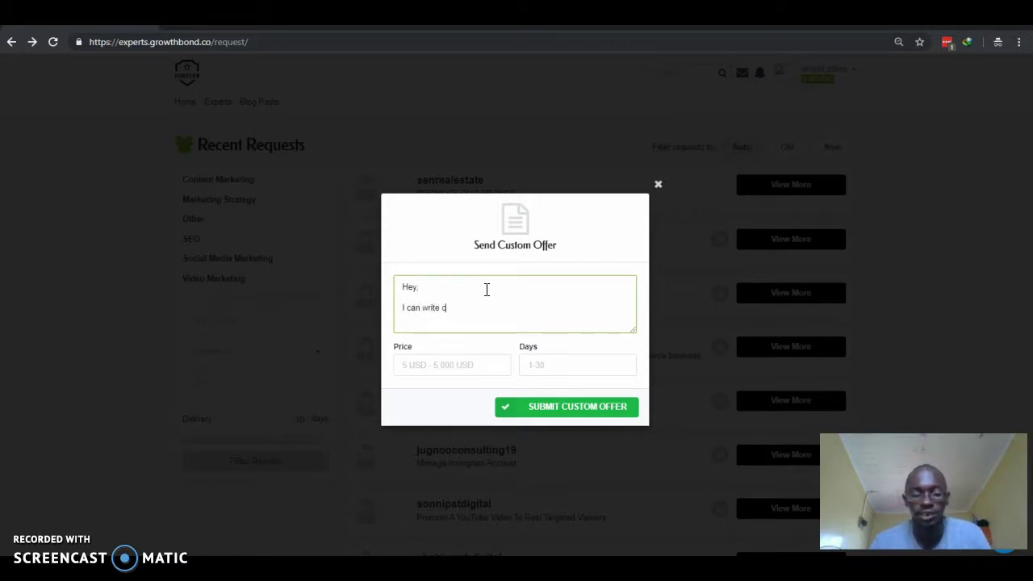
{"action": "type", "text": "aptivating"}
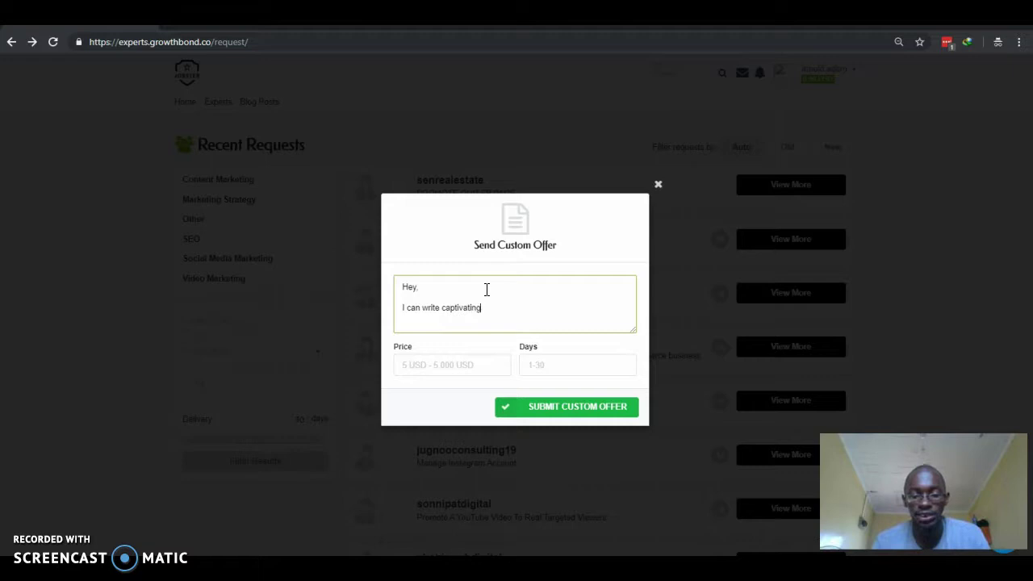
{"action": "type", "text": " articles in"}
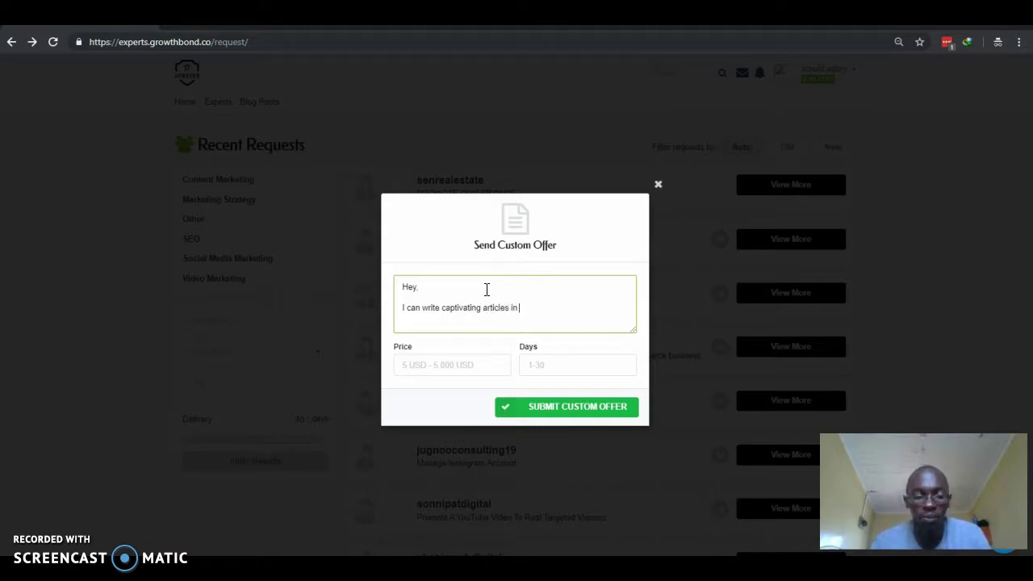
{"action": "type", "text": " 1 day"}
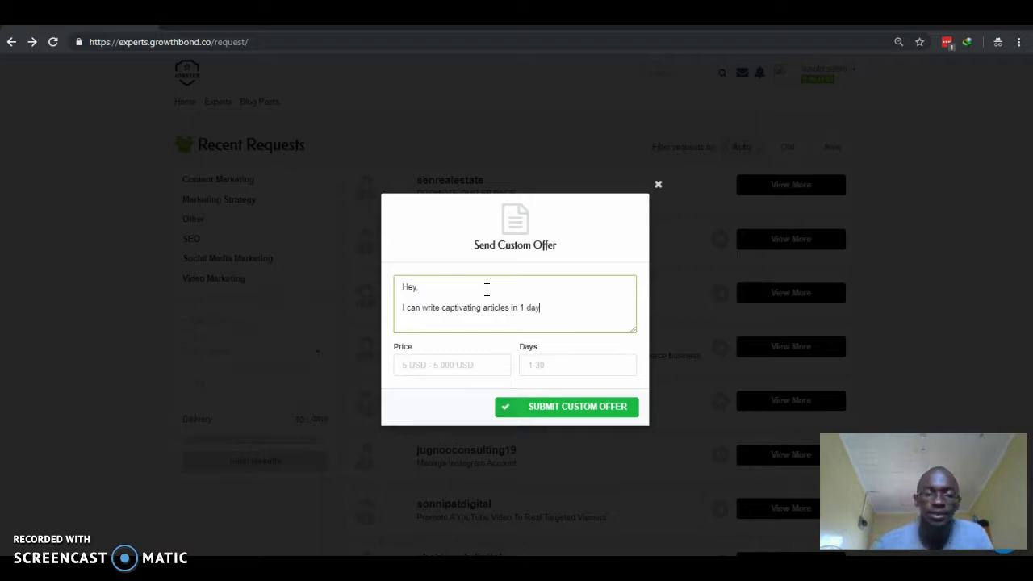
Step: Set the custom offer's price to 5 USD and its delivery time to 2 days
{"action": "left_click", "coordinate": [445, 367]}
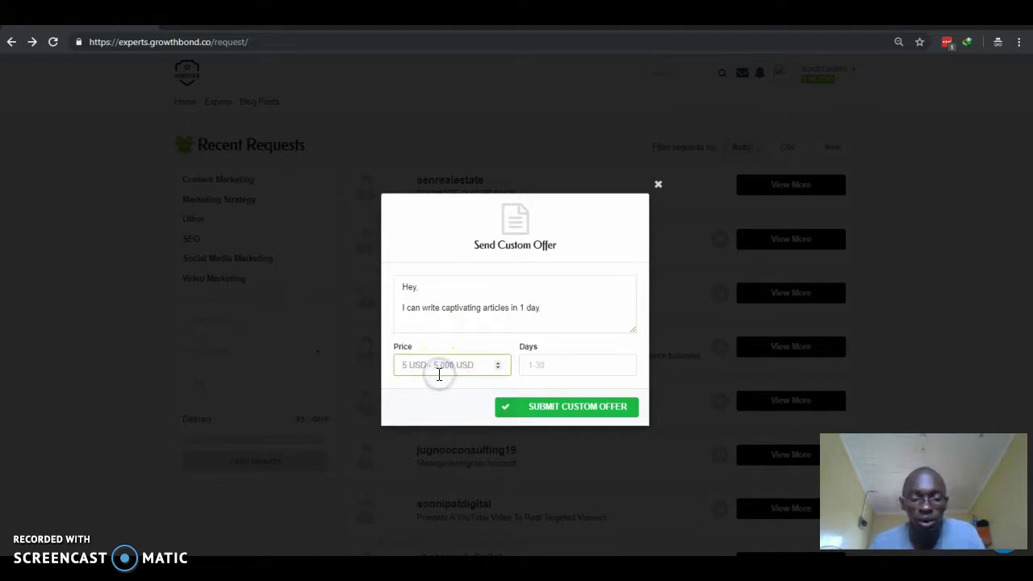
{"action": "type", "text": "5"}
{"action": "left_click", "coordinate": [432, 370]}
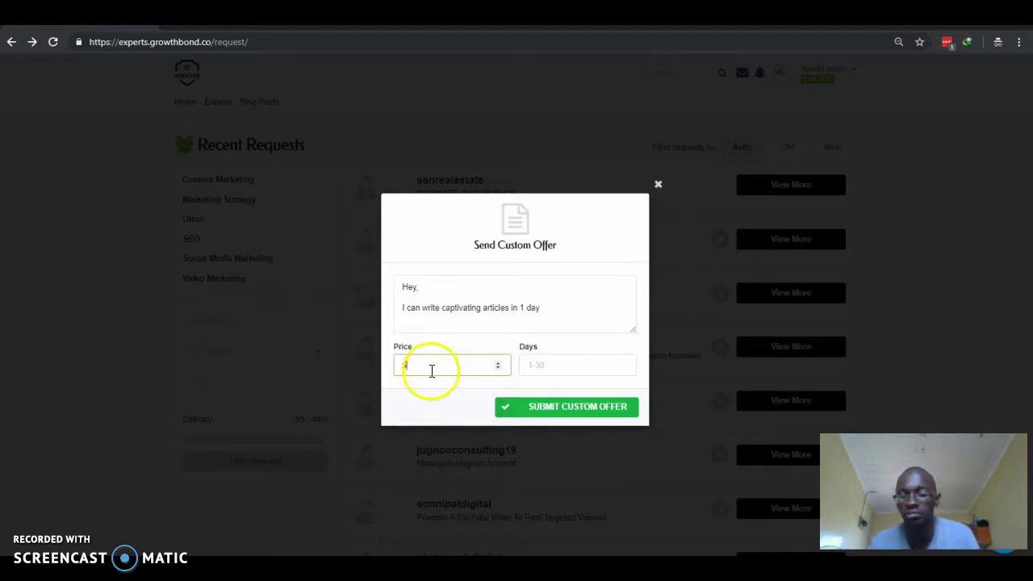
{"action": "left_click", "coordinate": [546, 370]}
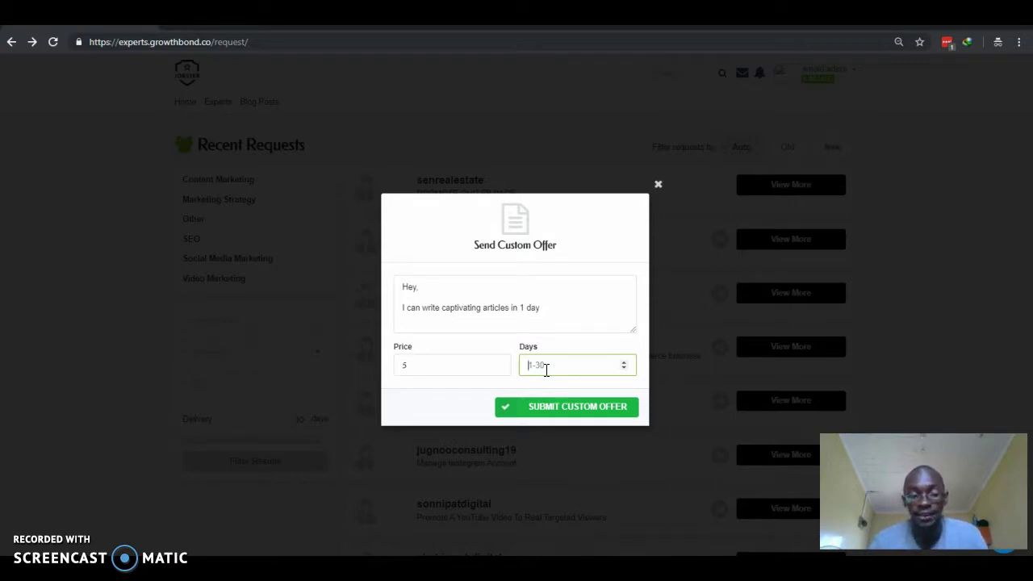
{"action": "type", "text": "2"}
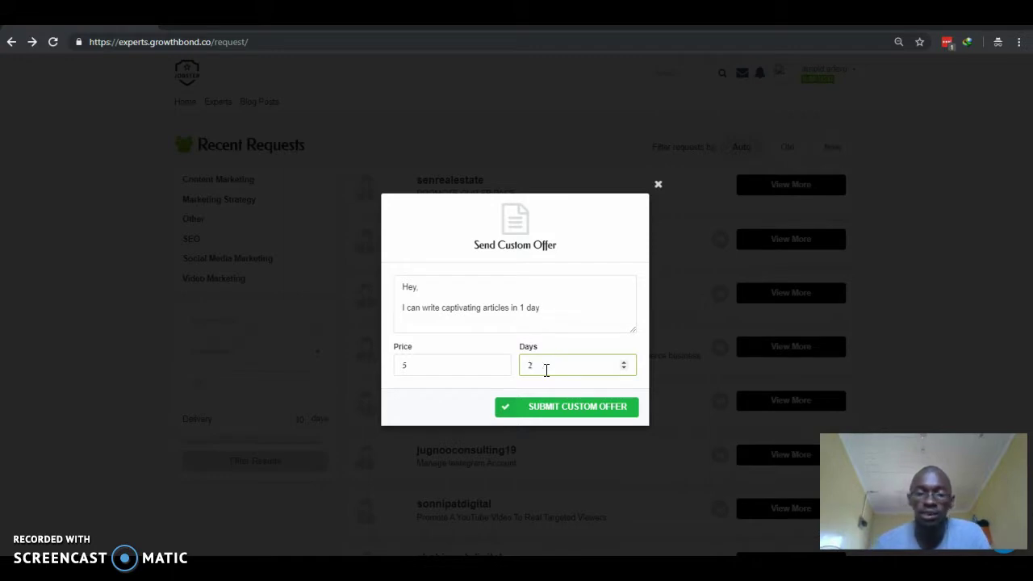
Step: Change the delivery time in the offer description to "2 days" and submit the custom offer
{"action": "left_click", "coordinate": [521, 308]}
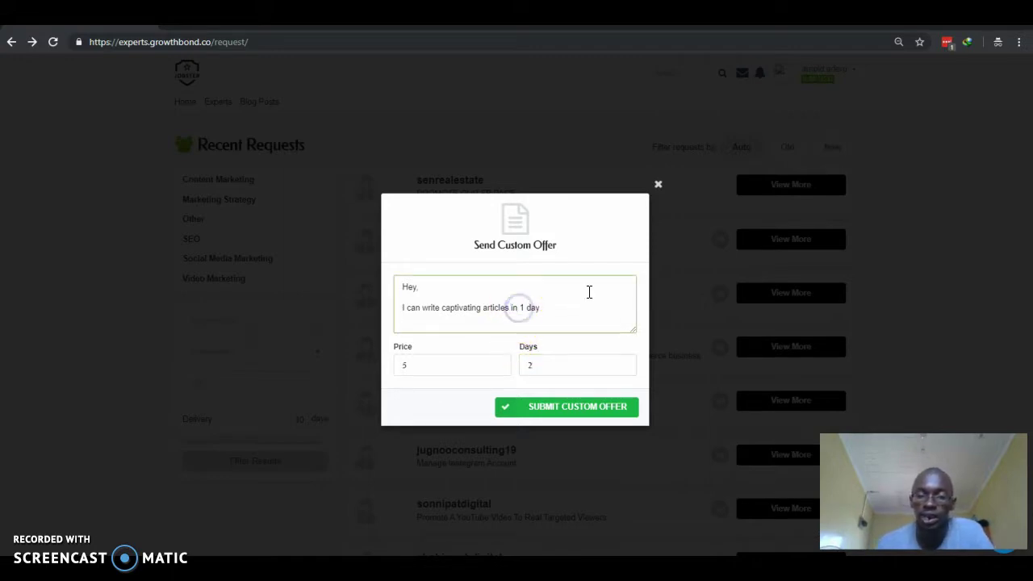
{"action": "key", "text": "BackSpace"}
{"action": "type", "text": "2"}
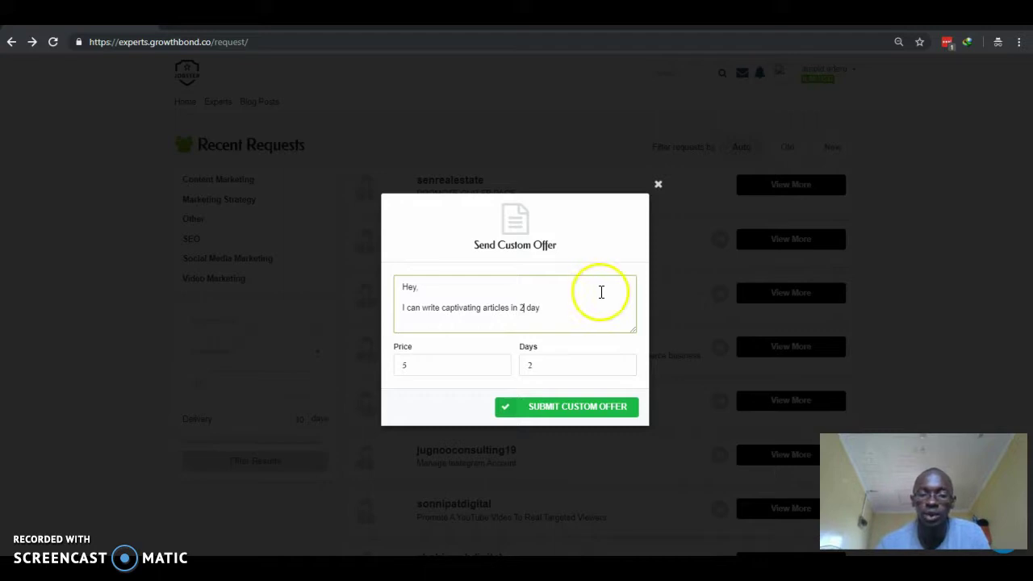
{"action": "left_click", "coordinate": [543, 309]}
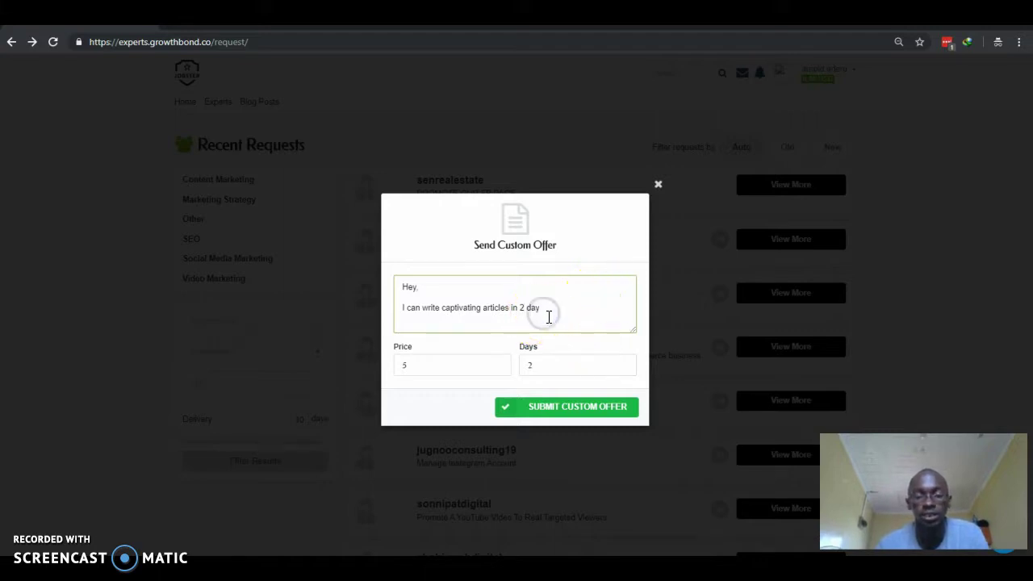
{"action": "type", "text": "s"}
{"action": "left_click", "coordinate": [565, 408]}
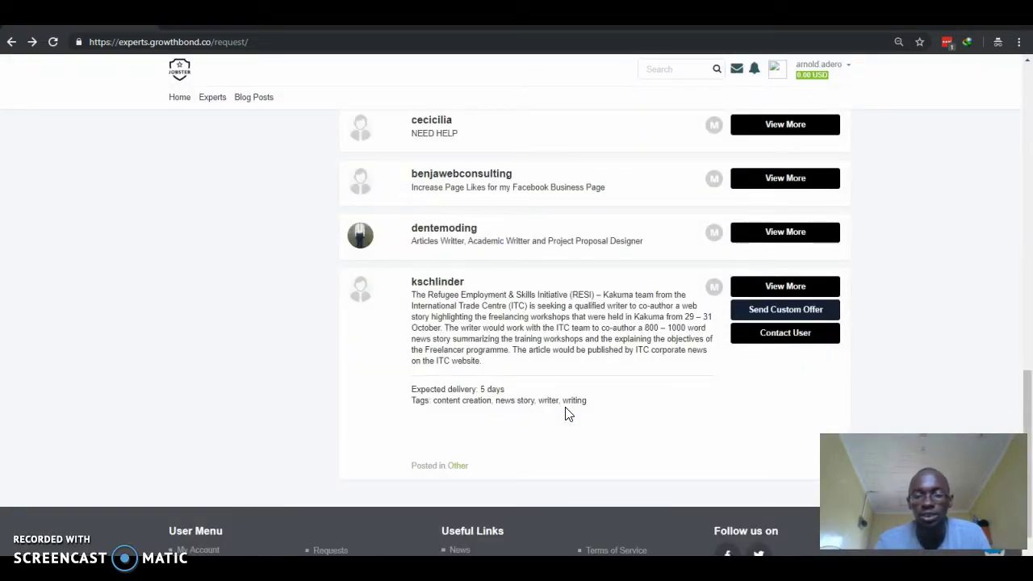
{"action": "scroll", "coordinate": [528, 314], "scroll_direction": "up", "scroll_amount": 10}
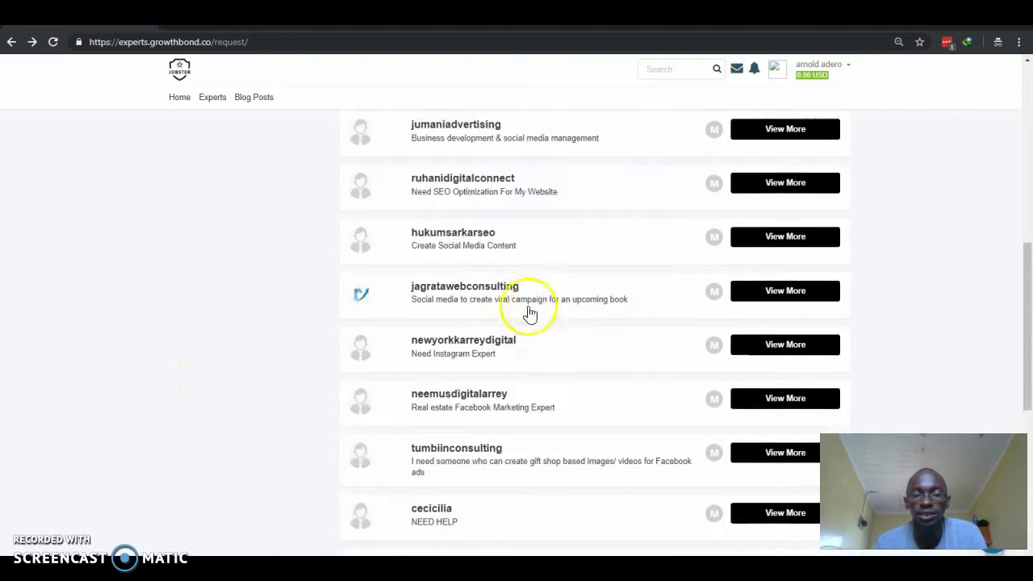
{"action": "scroll", "coordinate": [533, 315], "scroll_direction": "up", "scroll_amount": 3}
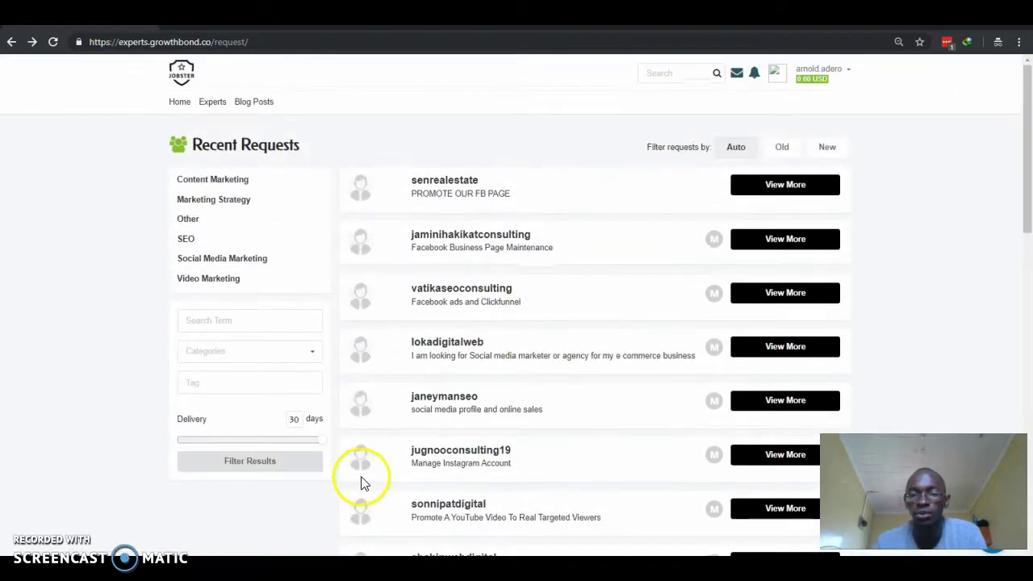